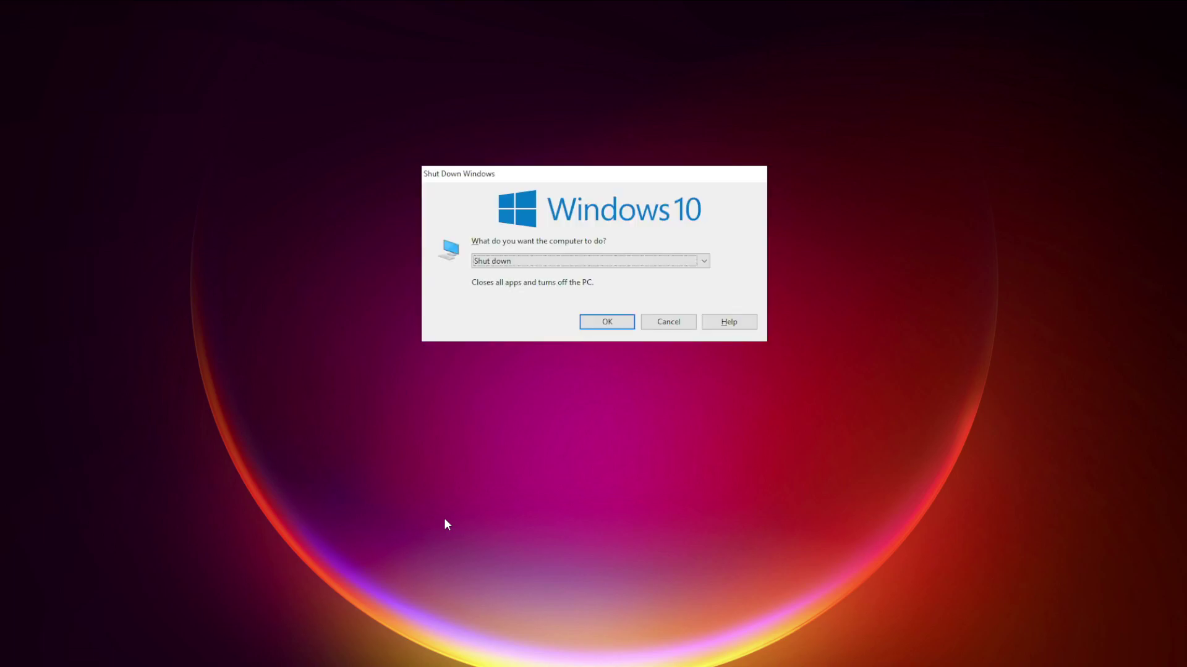
Step: Choose Restart from the Shut Down Windows dialog's power options list
left_click(551, 264)
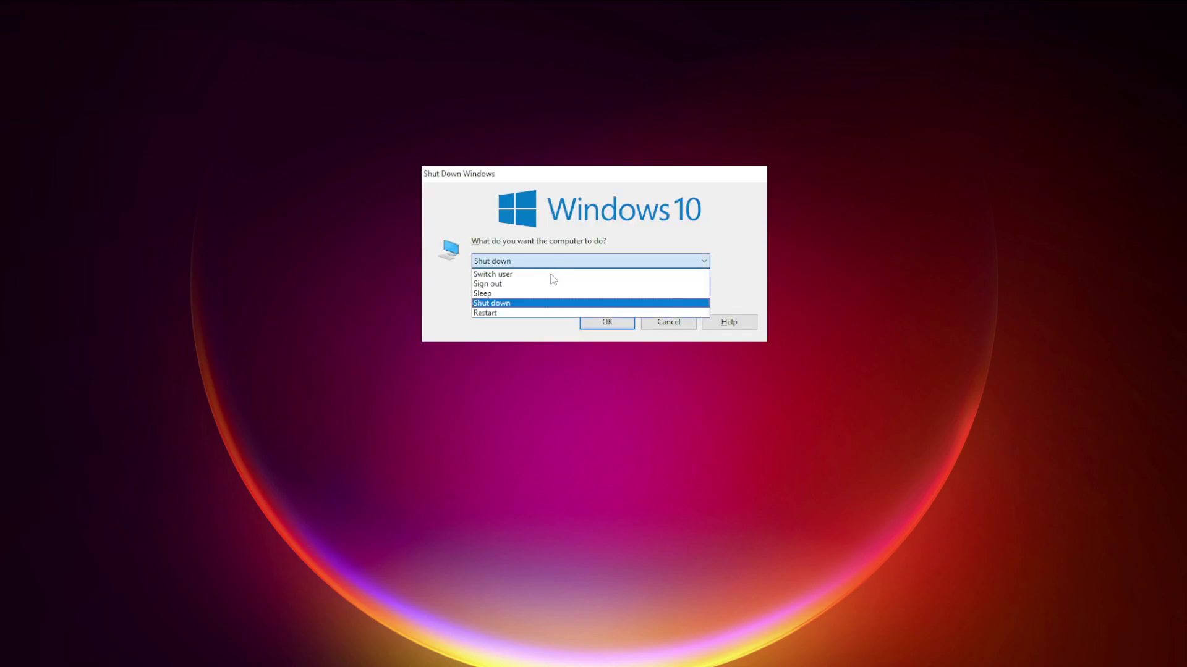
left_click(530, 313)
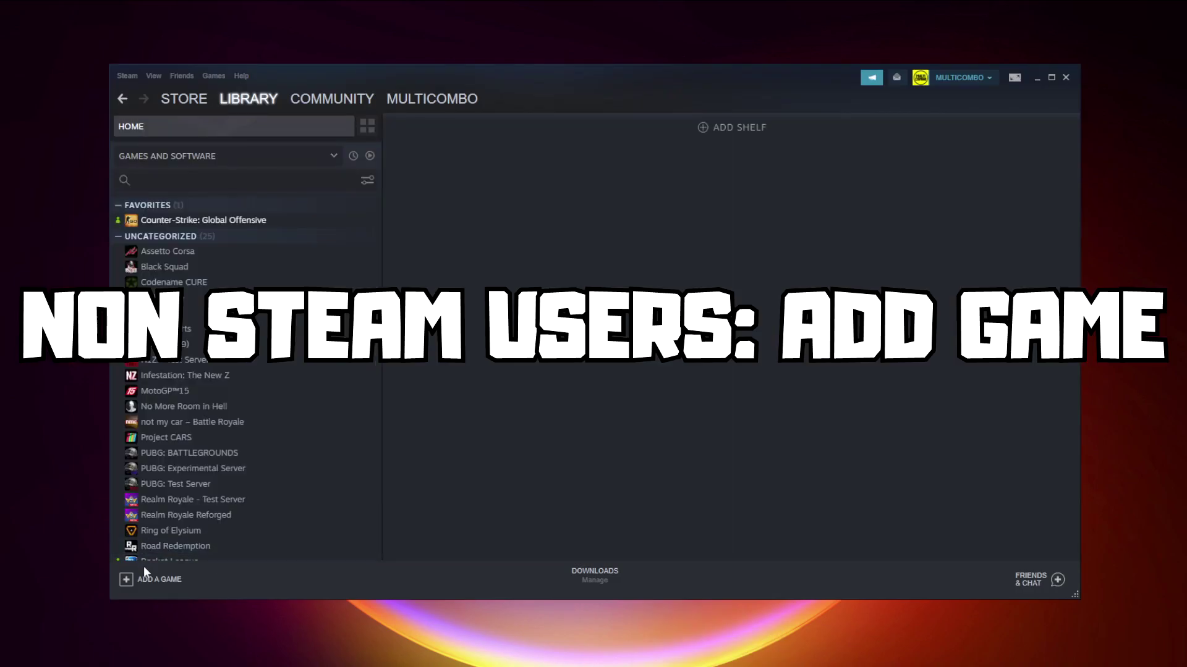
Step: Add YOUR PROBLEMATIC GAME to the library through Add a Non-Steam Game
left_click(156, 579)
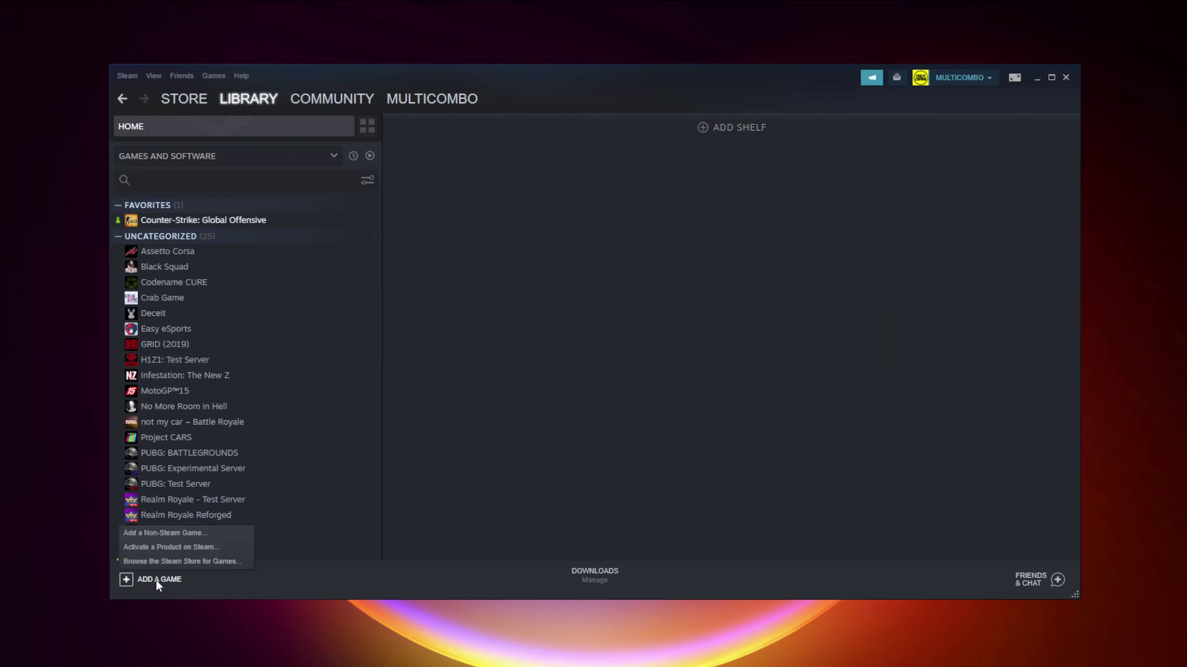
left_click(161, 534)
scroll(809, 422, "down", 10)
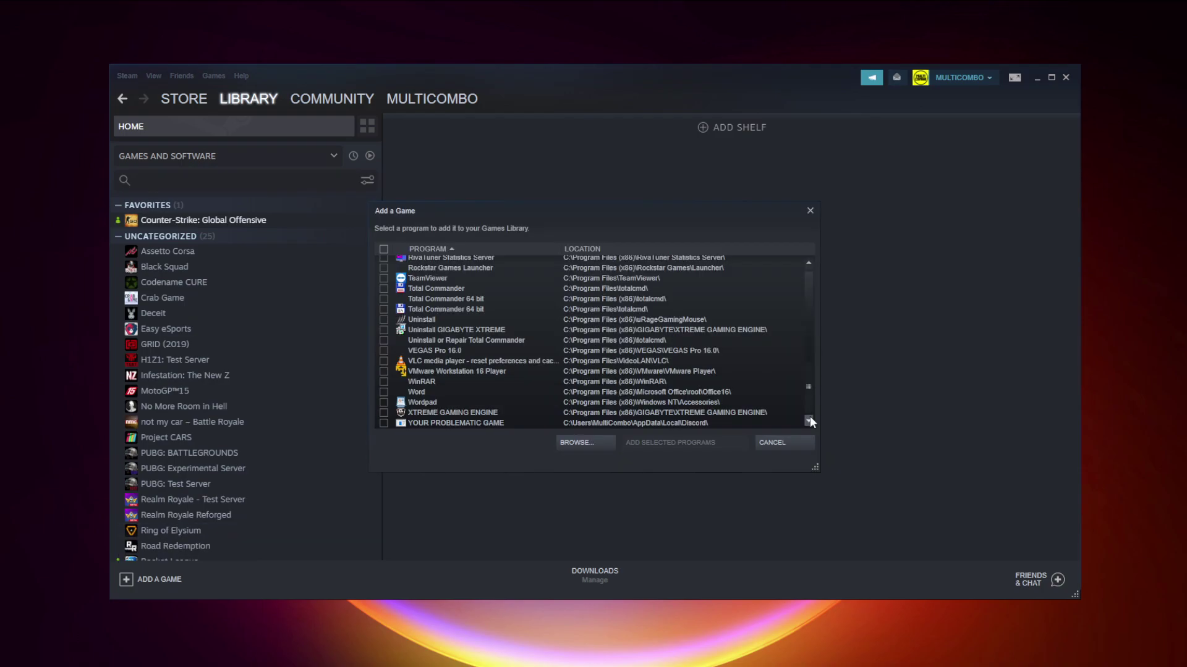
left_click(438, 421)
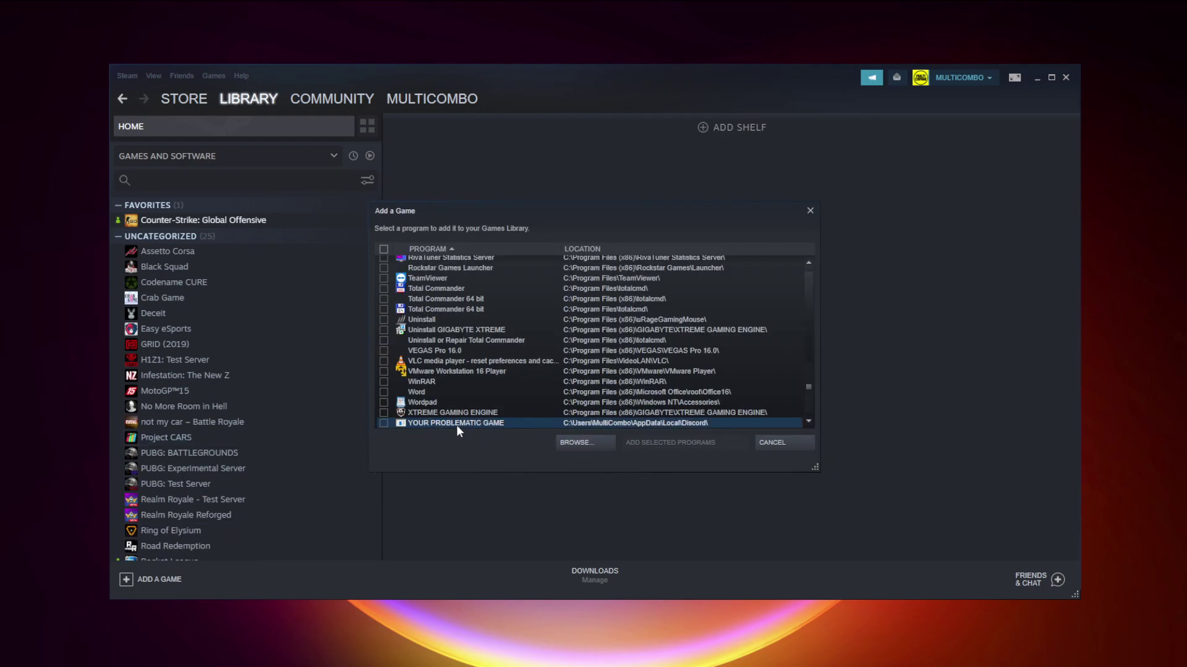
left_click(383, 422)
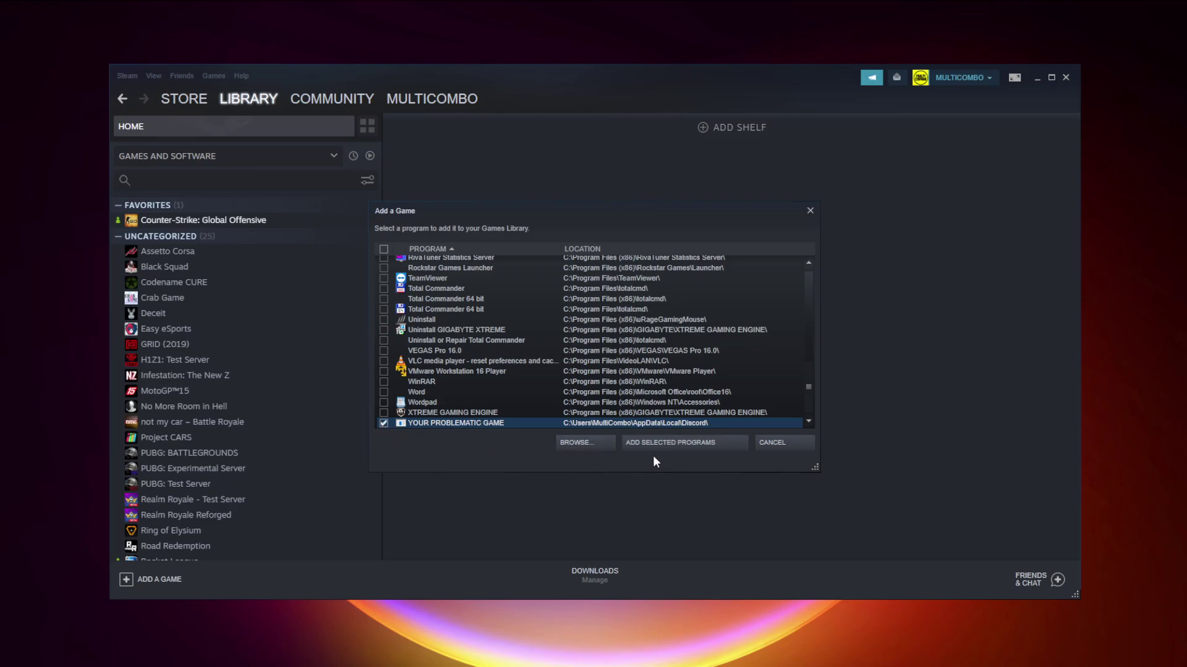
left_click(693, 446)
scroll(342, 399, "down", 3)
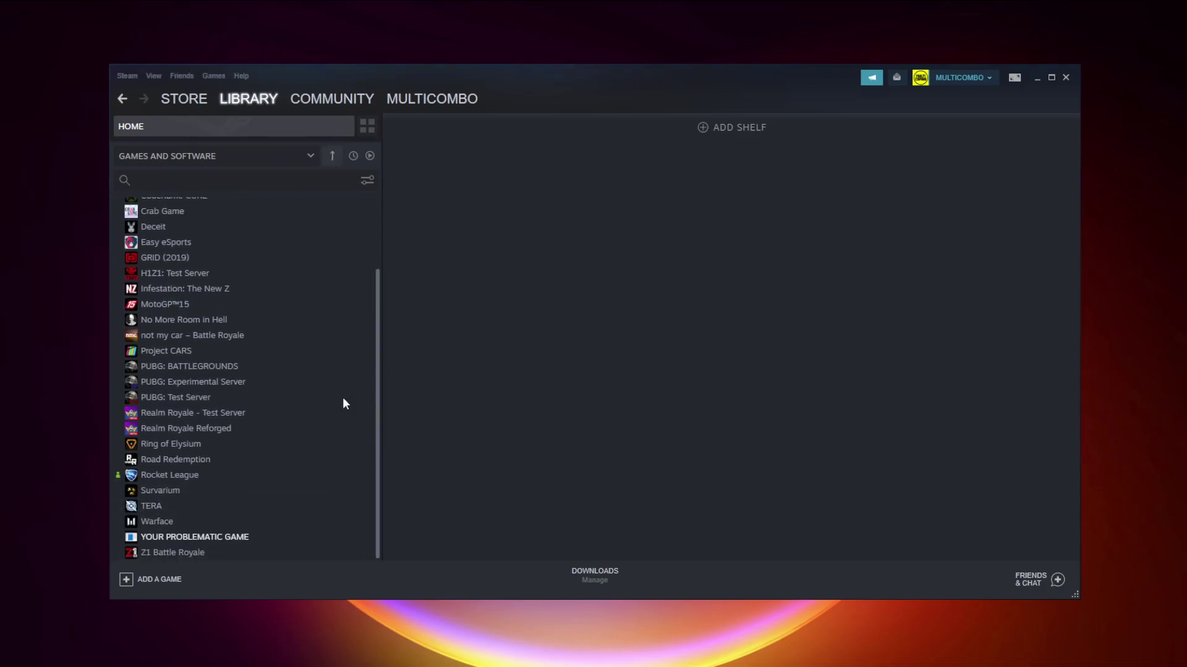
Step: With YOUR PROBLEMATIC GAME selected, open Steam Settings > Controller > General Controller Settings
left_click(229, 539)
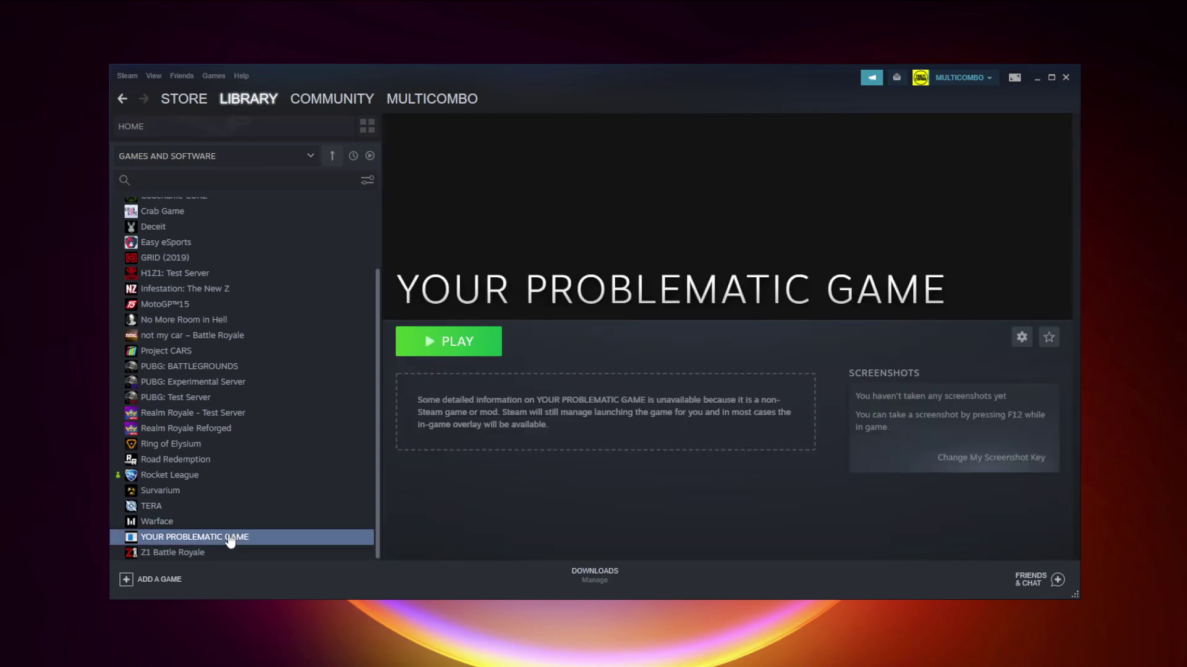
left_click(125, 76)
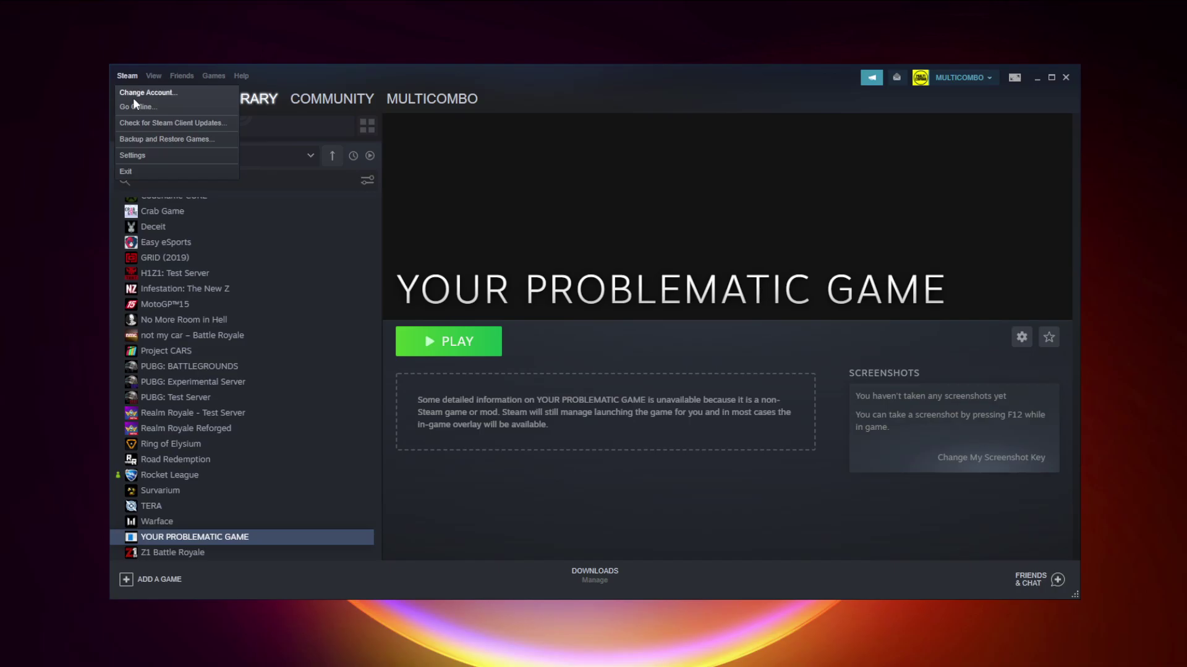
left_click(150, 154)
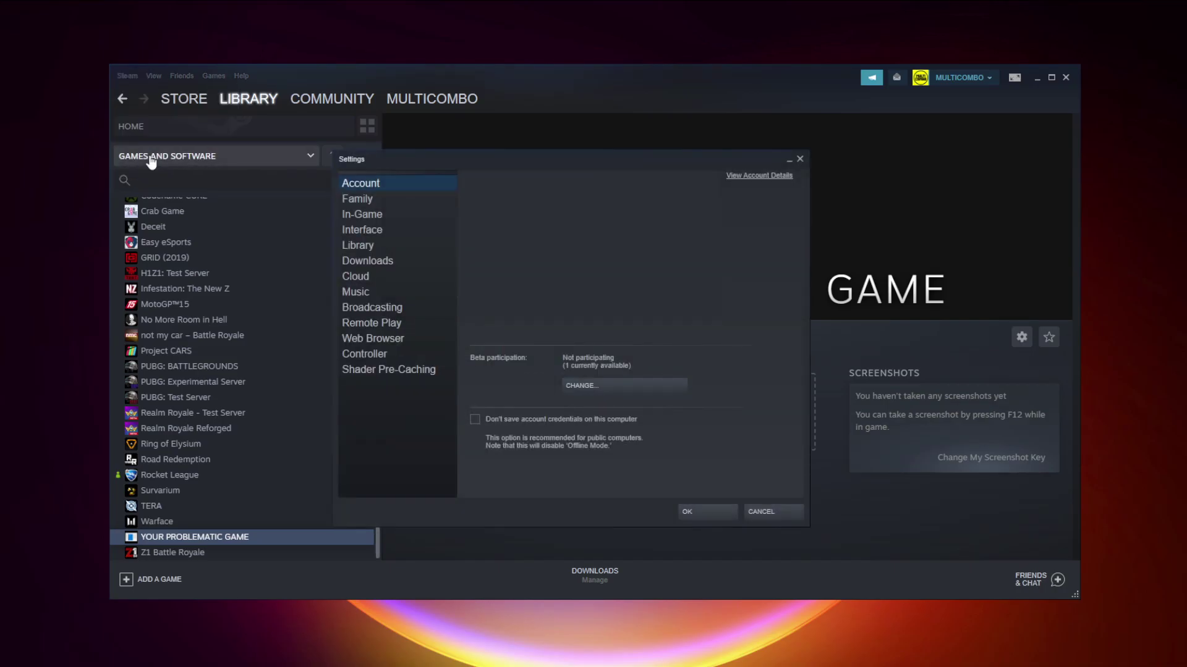
left_click(389, 357)
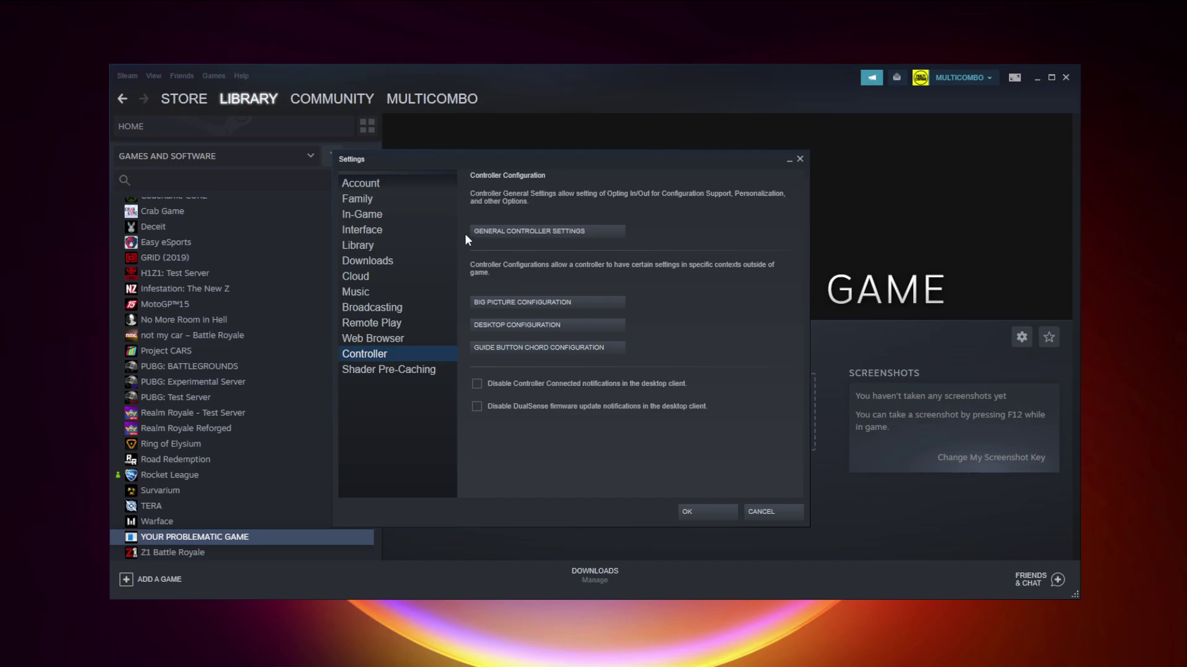
left_click(549, 232)
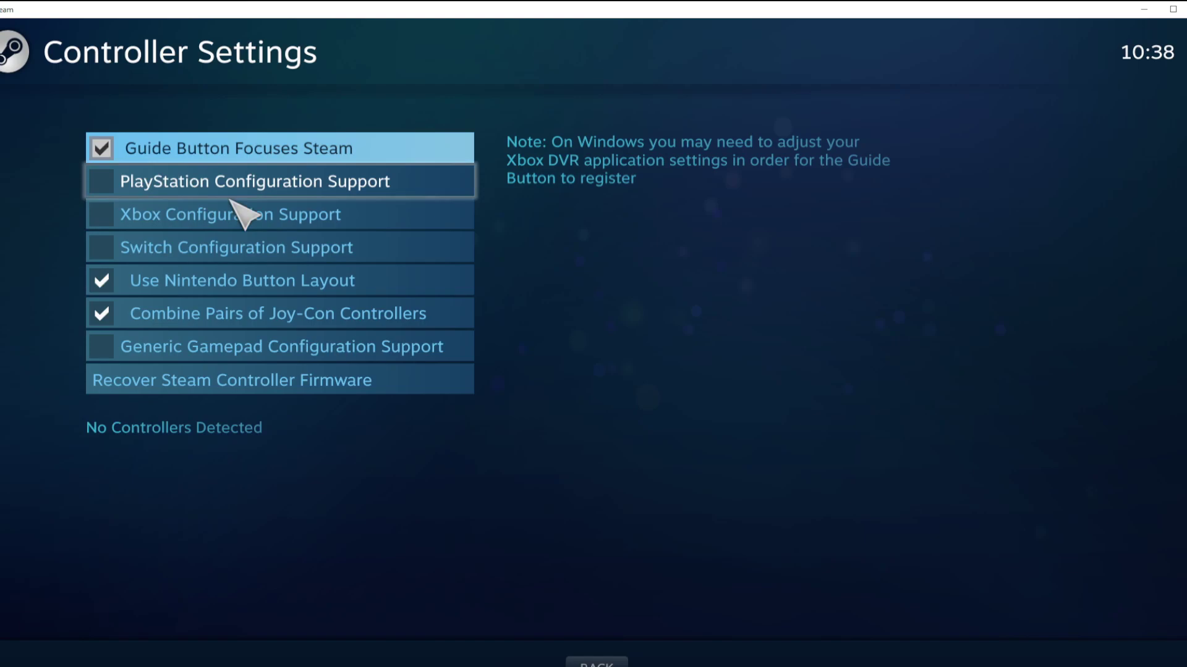
Step: Enable Xbox Configuration Support and check the Xbox 360 Controller's calibration, leaving it unchanged
left_click(113, 216)
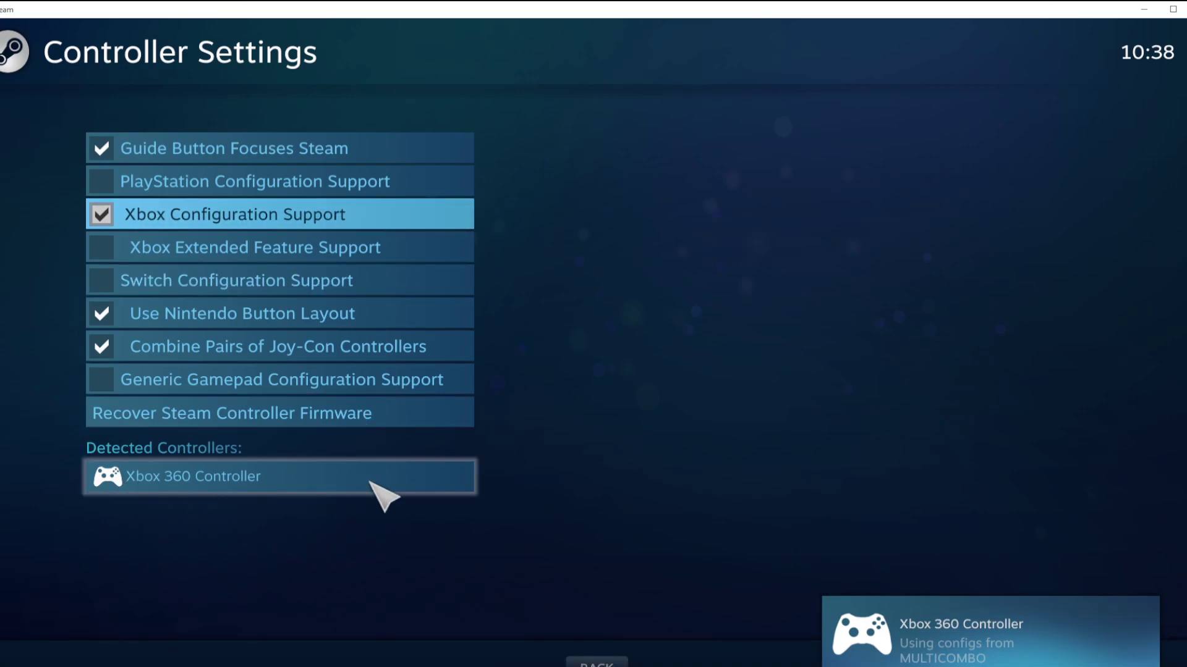
left_click(329, 482)
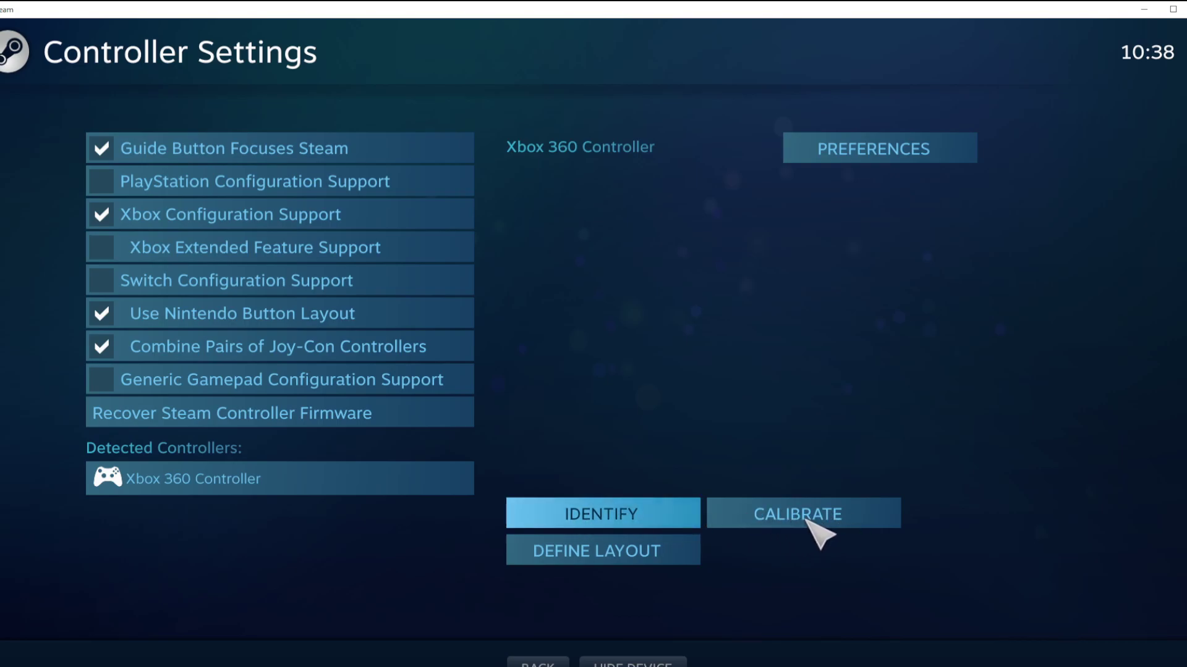
left_click(809, 522)
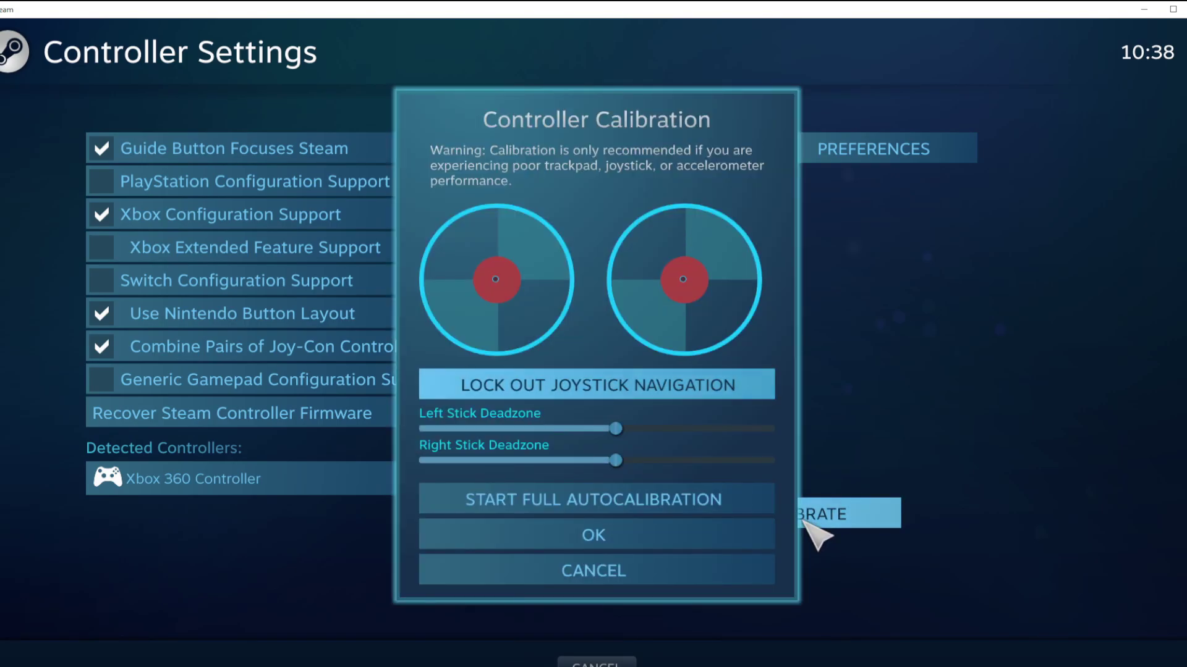
key("Escape")
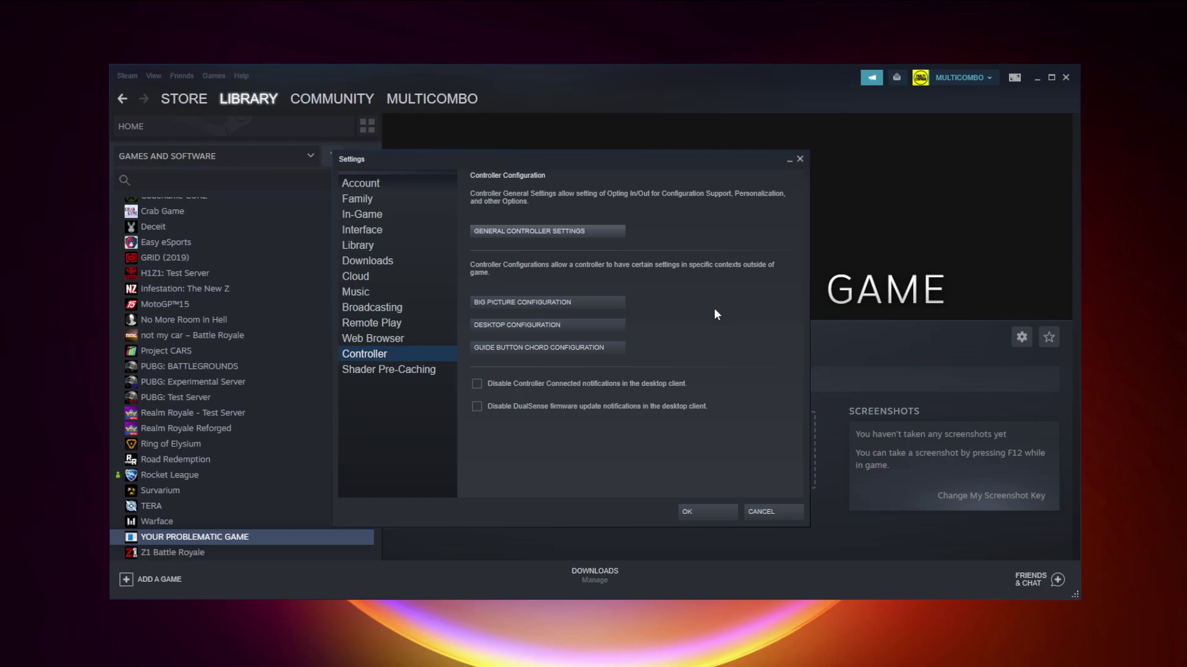
Step: Keep the settings, then open Counter-Strike: Global Offensive from the Big Picture library
left_click(708, 510)
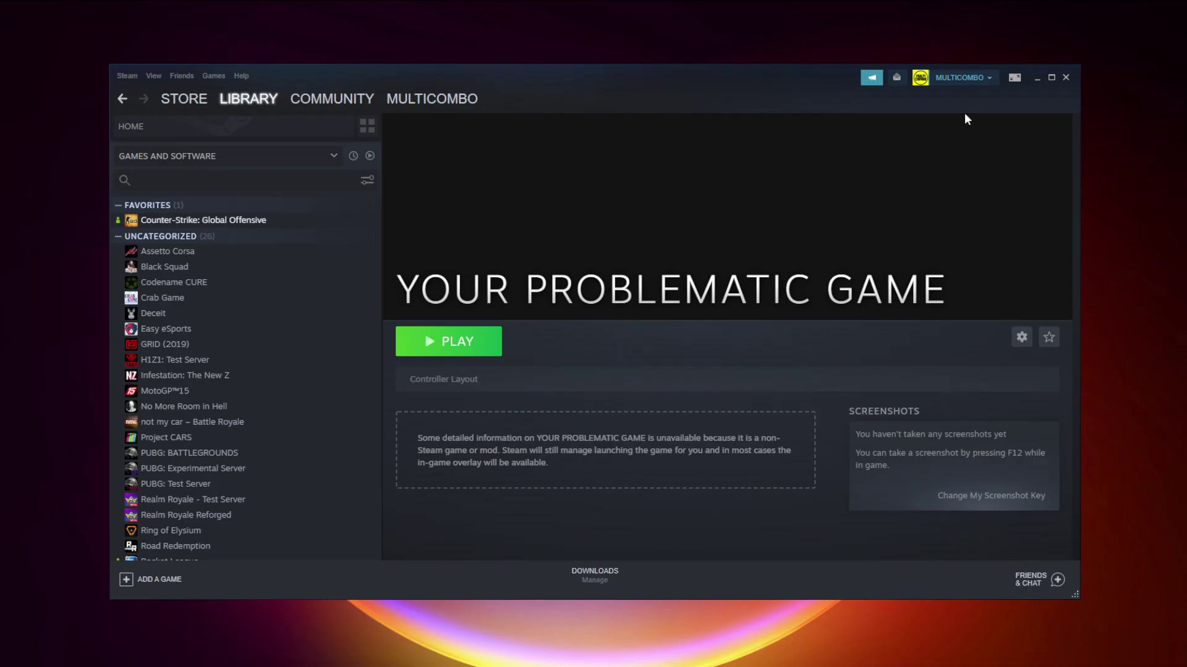
left_click(1015, 79)
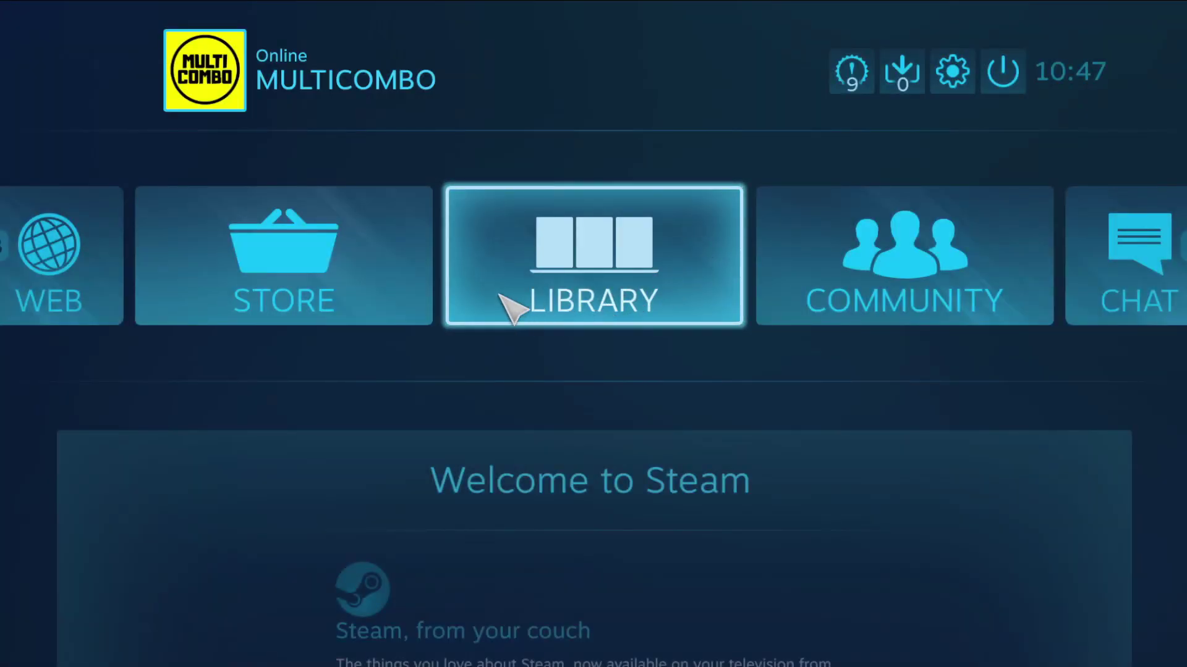
left_click(608, 307)
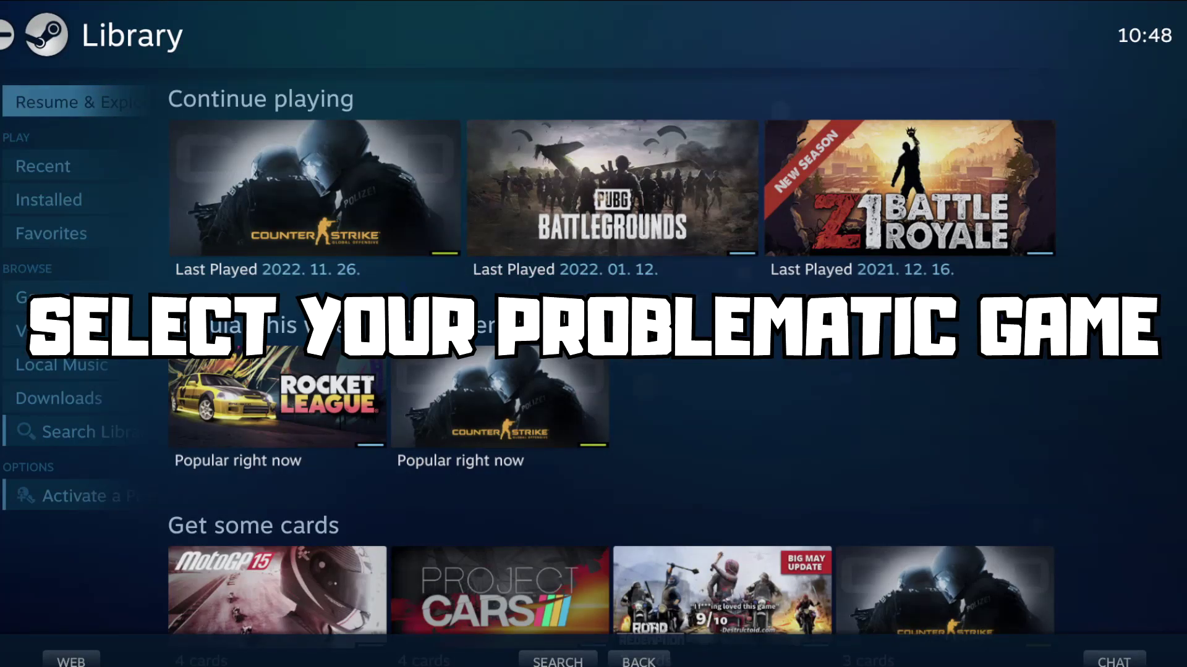
left_click(300, 243)
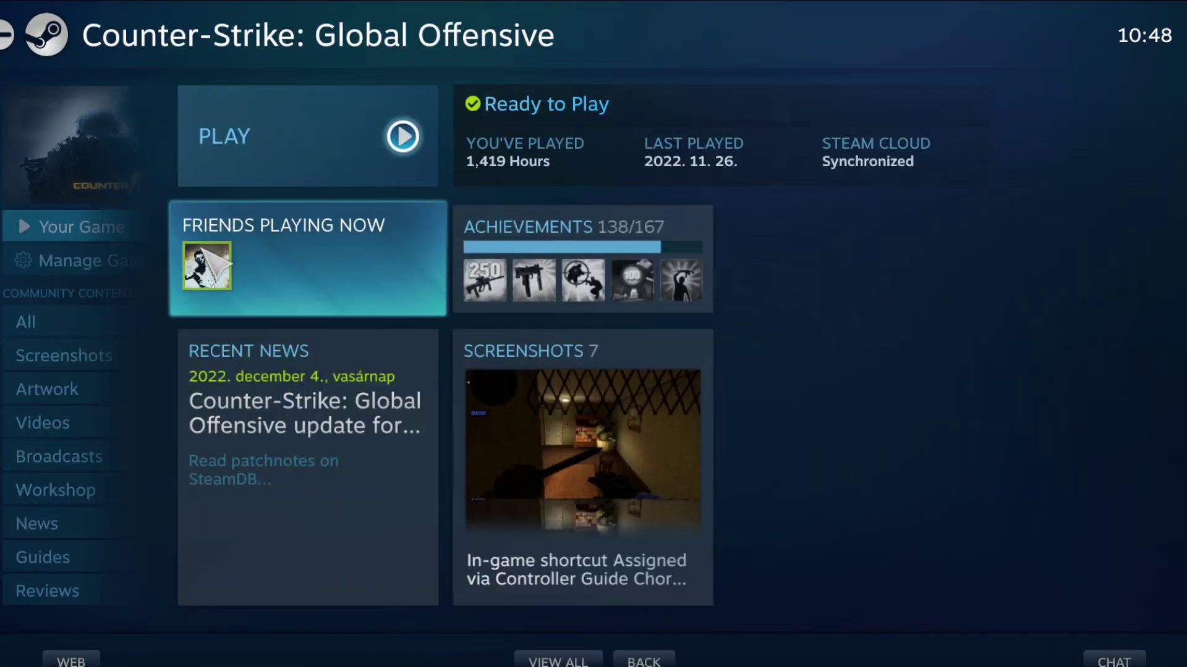
mouse_move(119, 260)
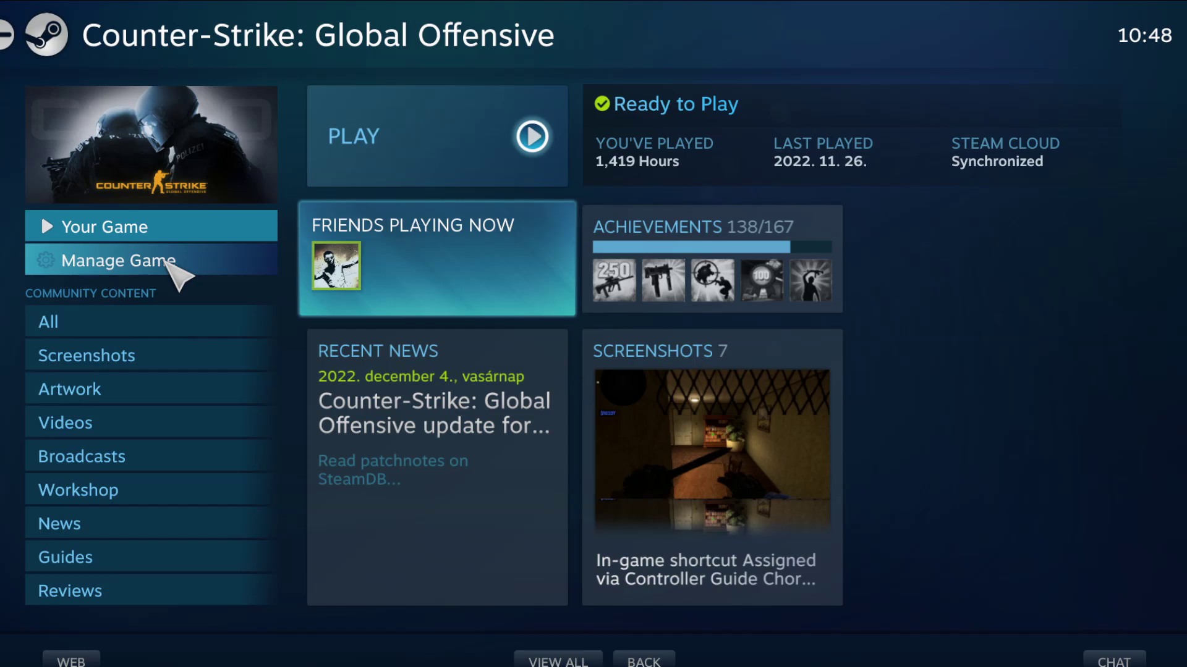
Step: Set Counter-Strike: Global Offensive's Steam Input Per-Game Setting to Forced Off, then return to its page
left_click(166, 260)
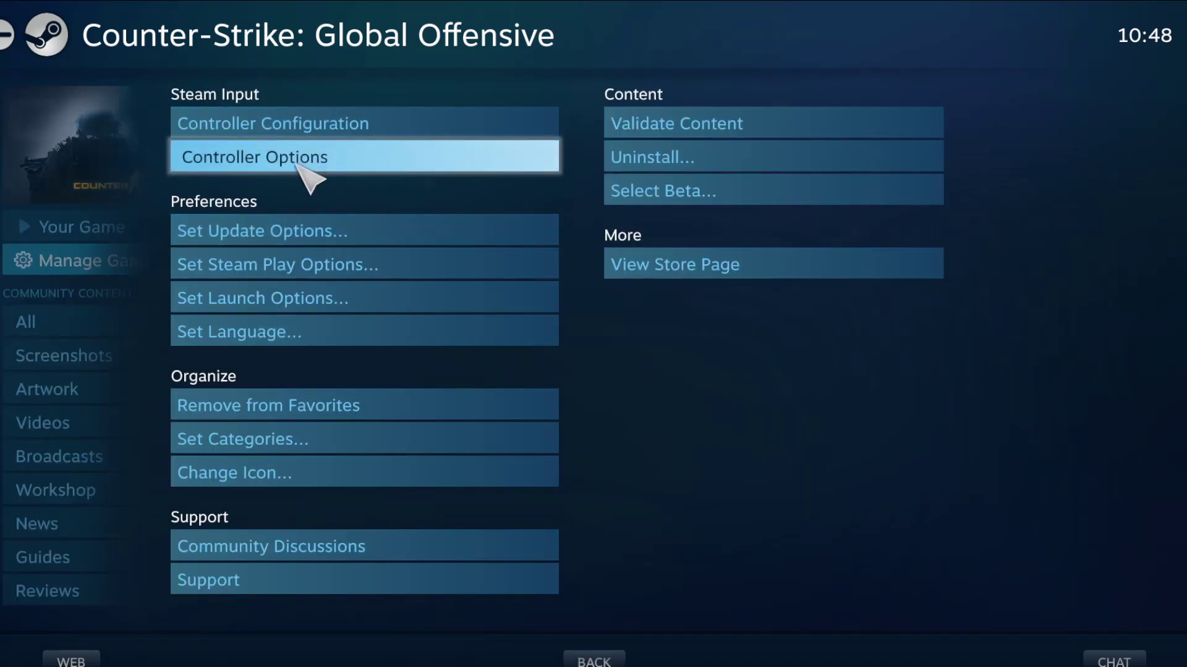
left_click(344, 162)
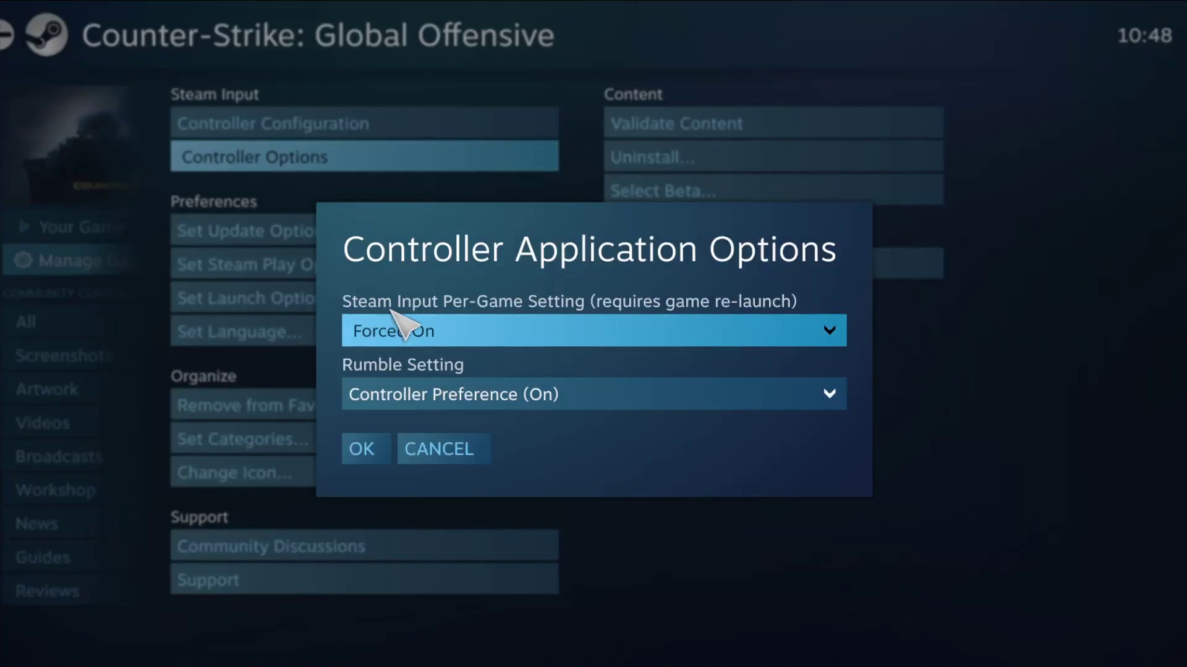
left_click(560, 330)
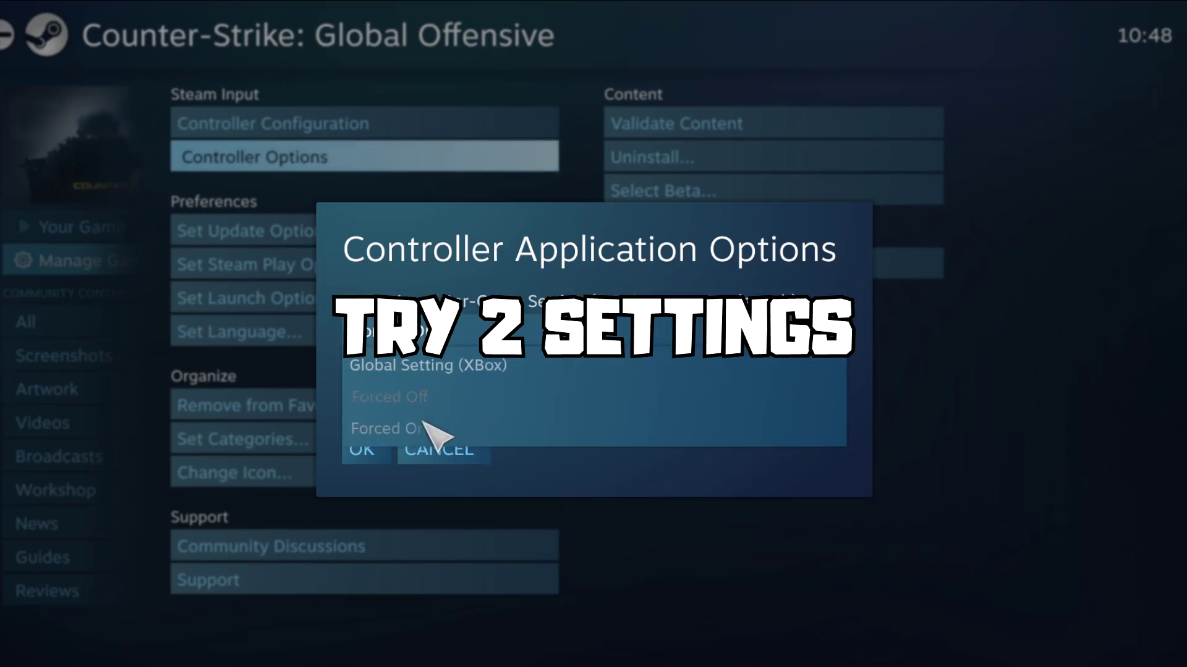
left_click(398, 397)
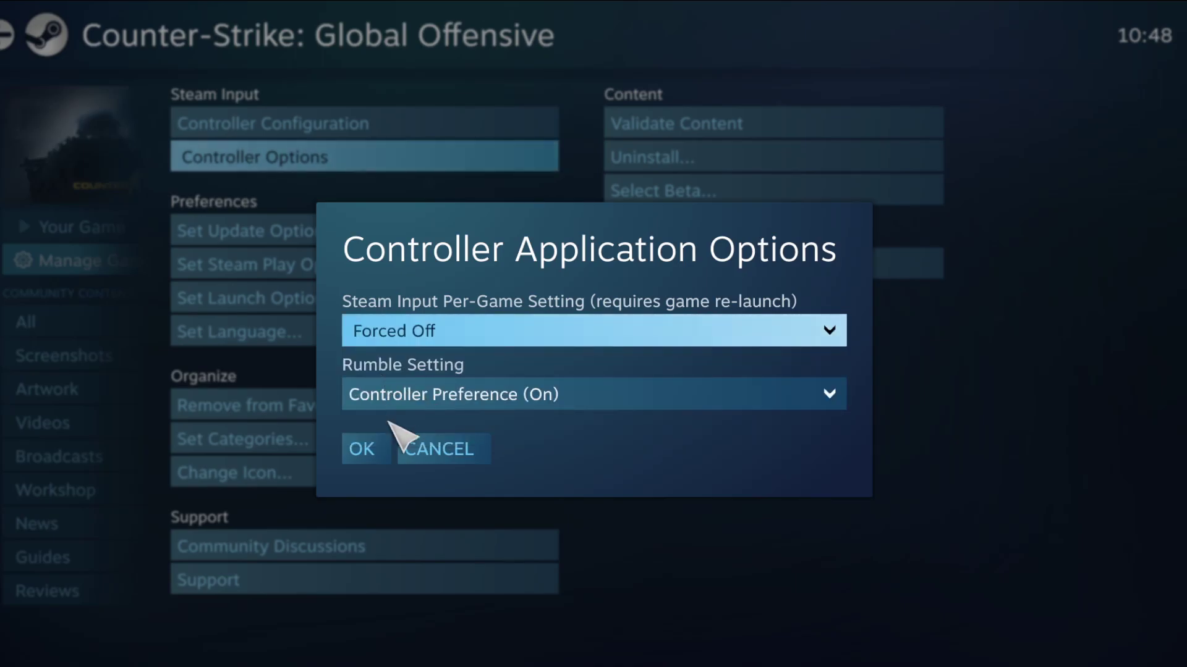
left_click(370, 451)
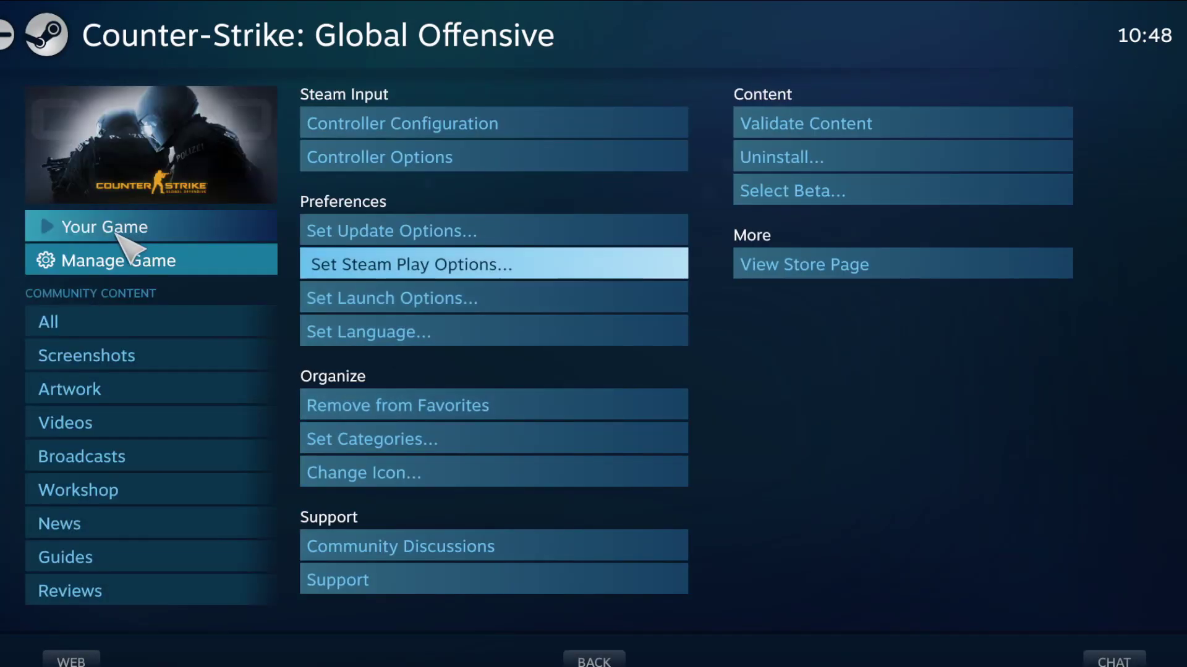
left_click(117, 234)
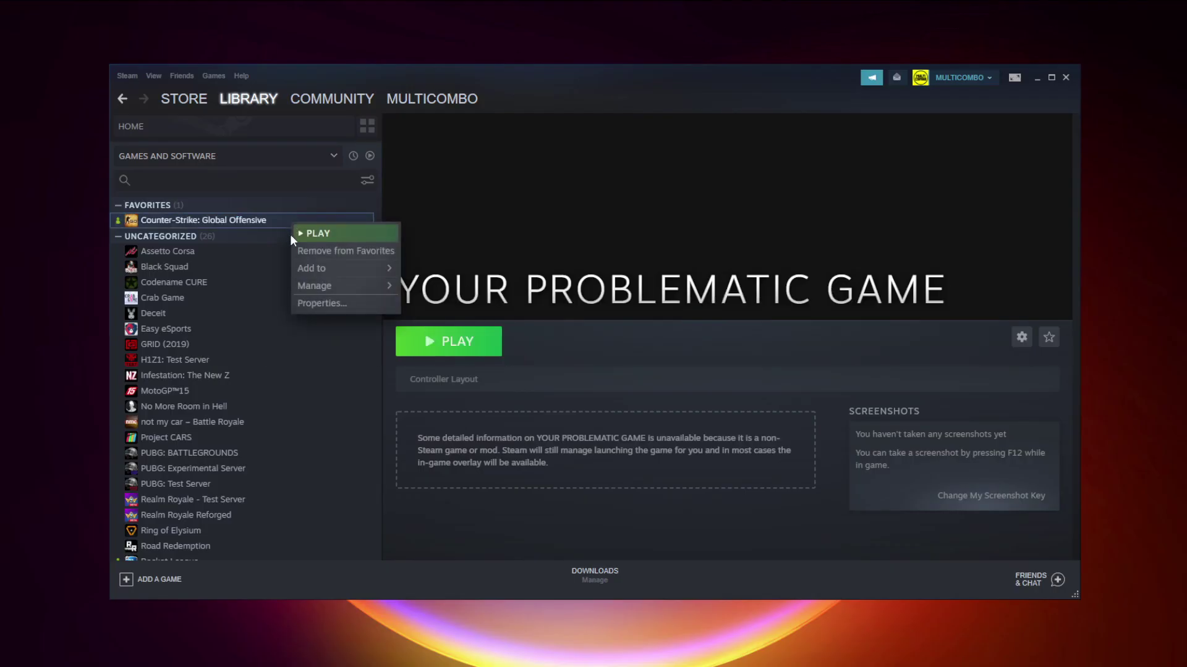
Step: Choose Disable Steam Input as Counter-Strike: Global Offensive's controller override in Properties
left_click(352, 303)
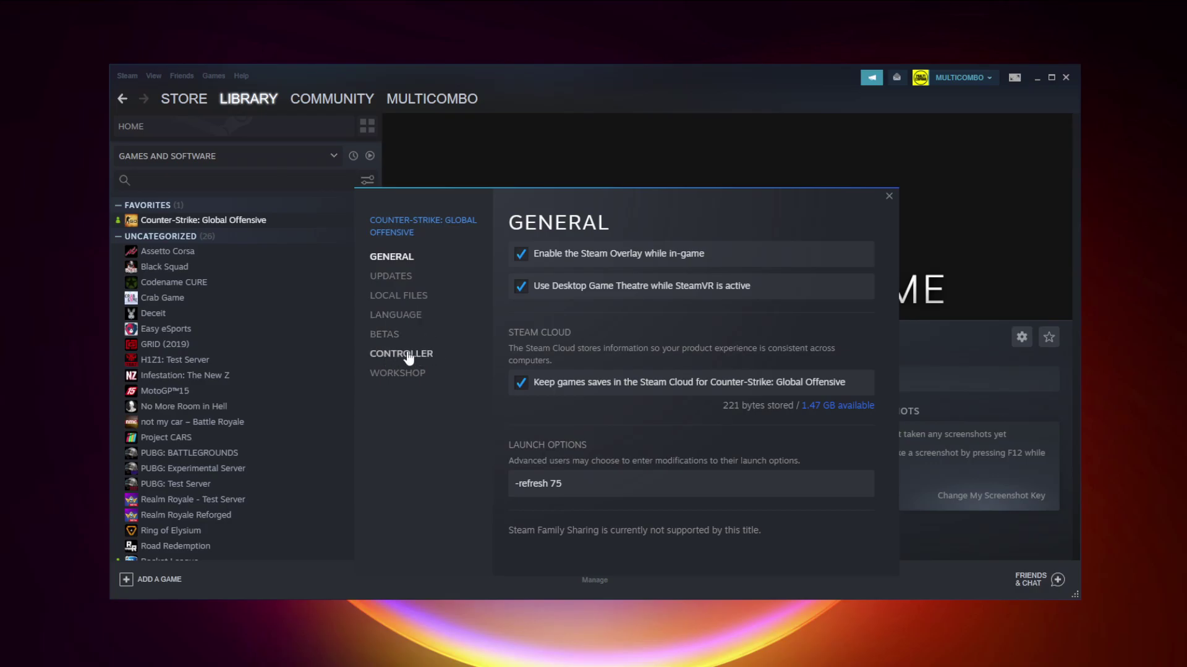
left_click(409, 356)
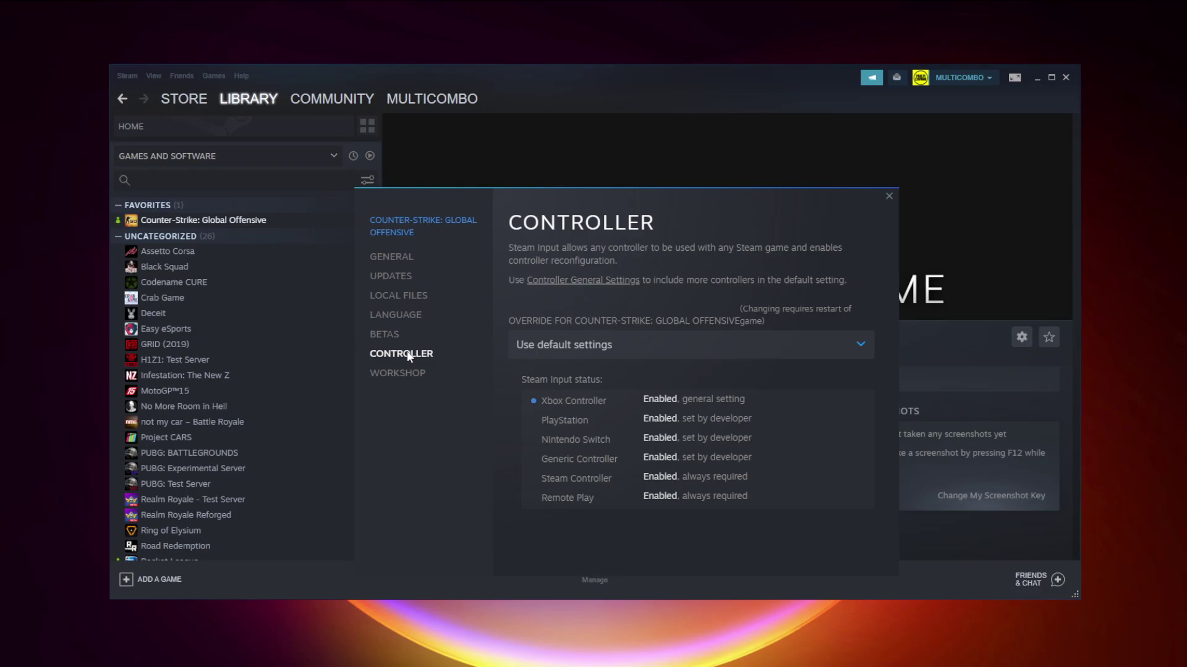
left_click(606, 350)
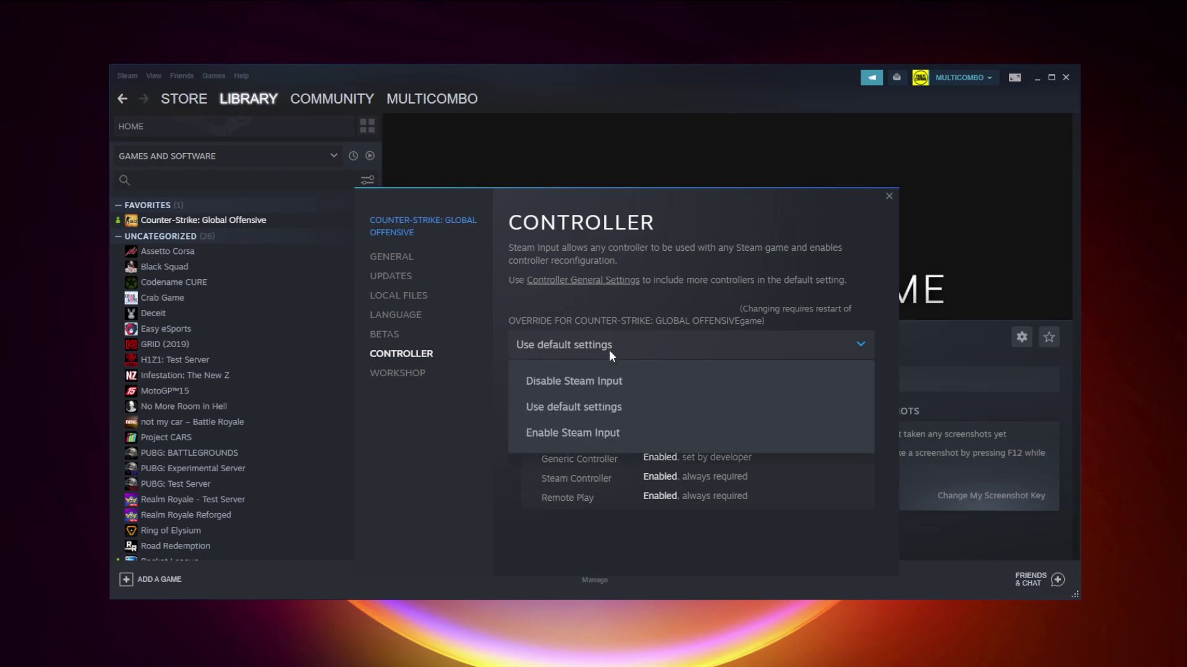
left_click(600, 382)
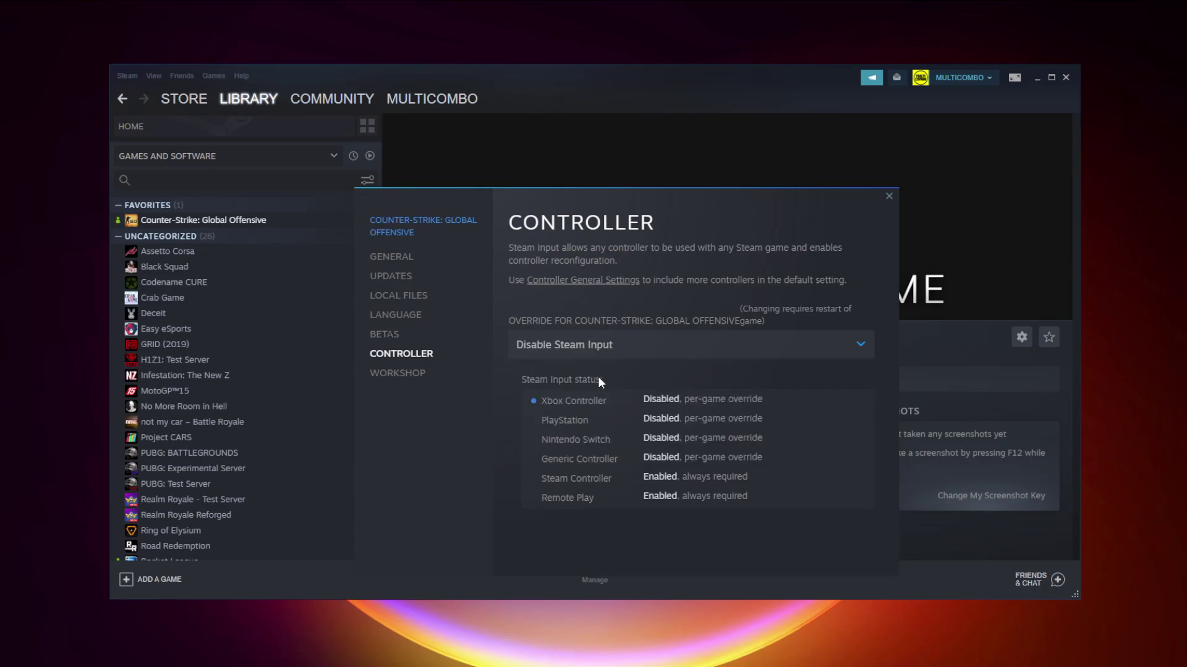
left_click(887, 197)
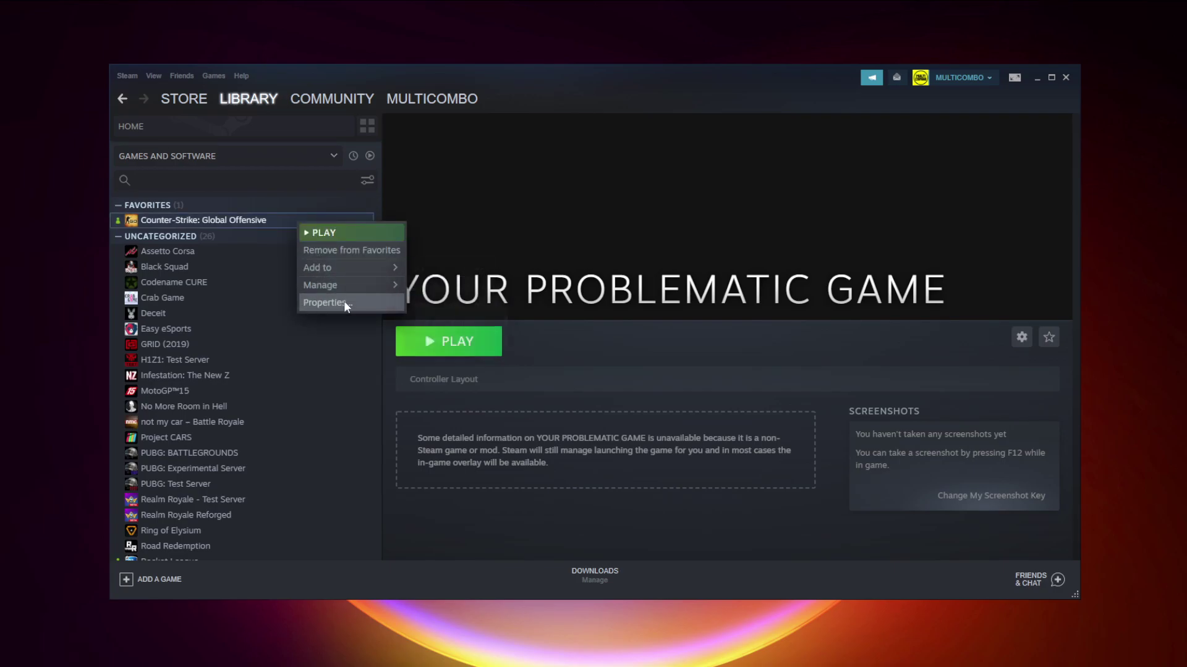
Step: Choose Enable Steam Input as Counter-Strike: Global Offensive's controller override in Properties
left_click(344, 302)
left_click(413, 360)
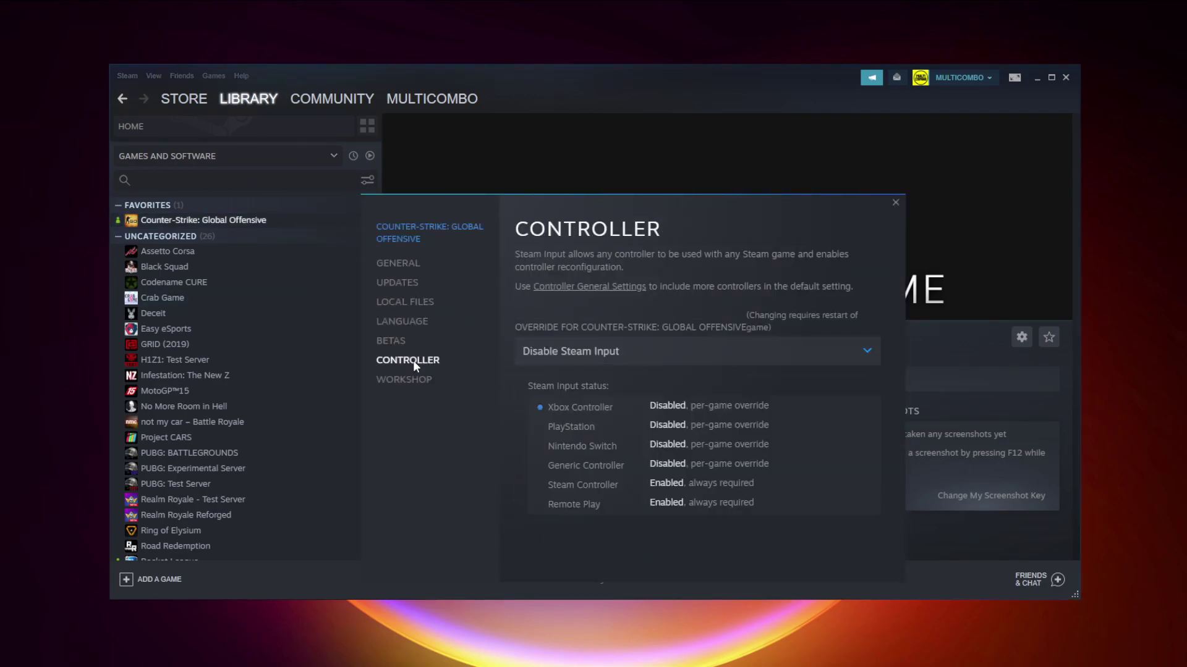
left_click(604, 352)
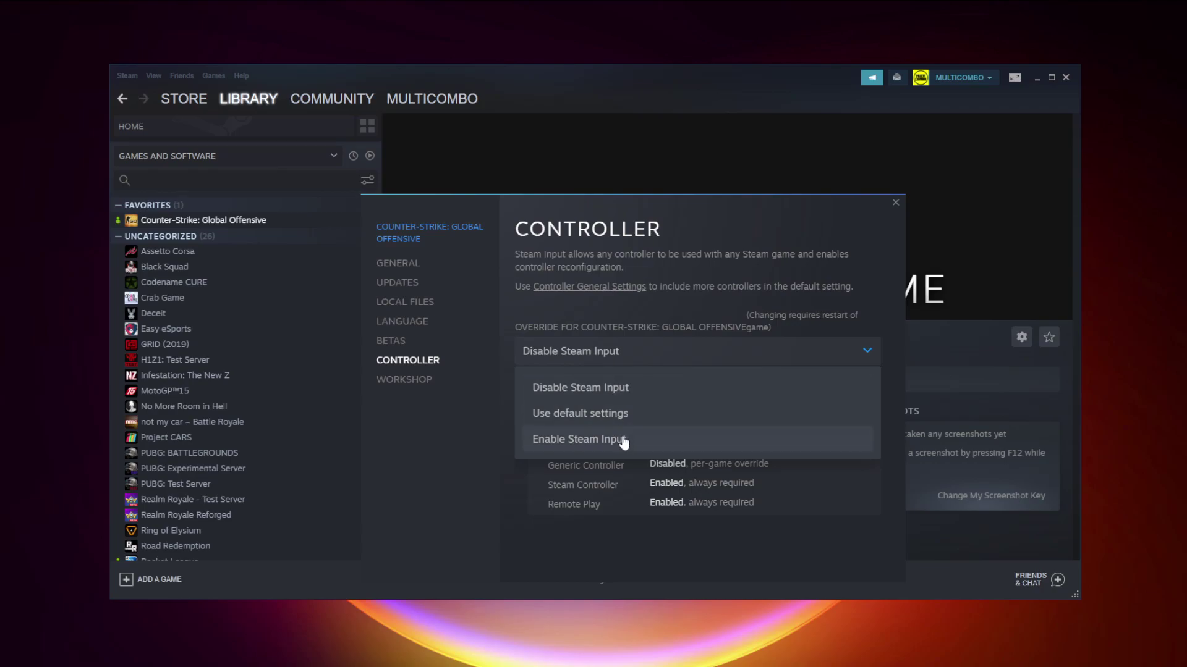
left_click(658, 445)
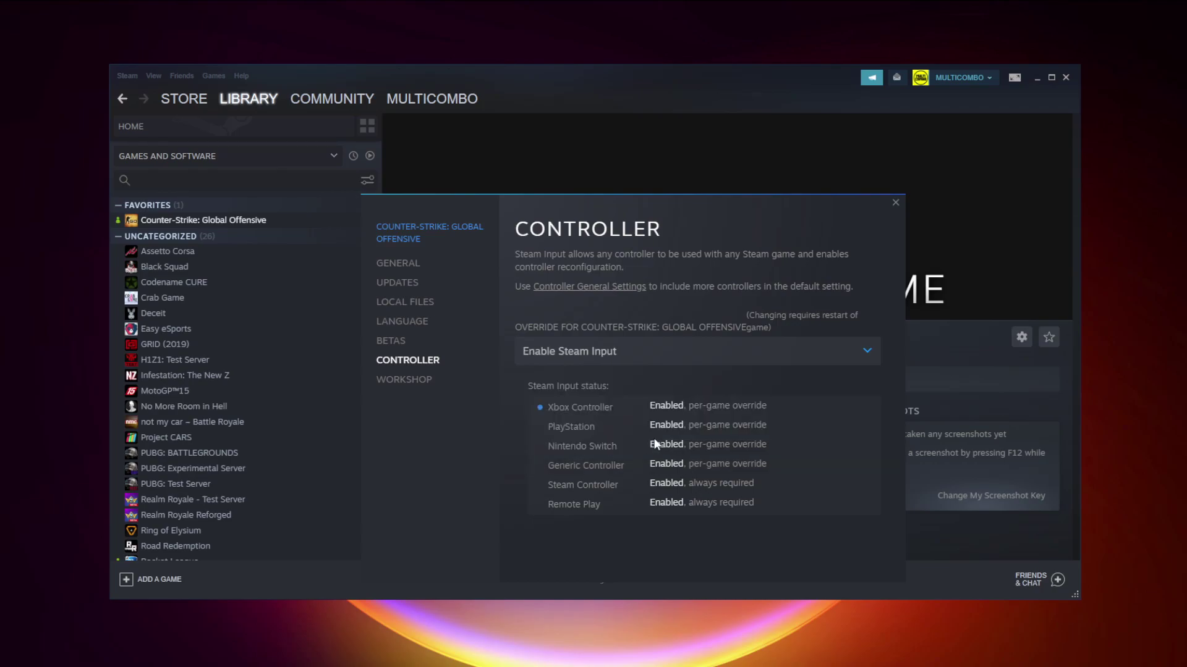
left_click(896, 204)
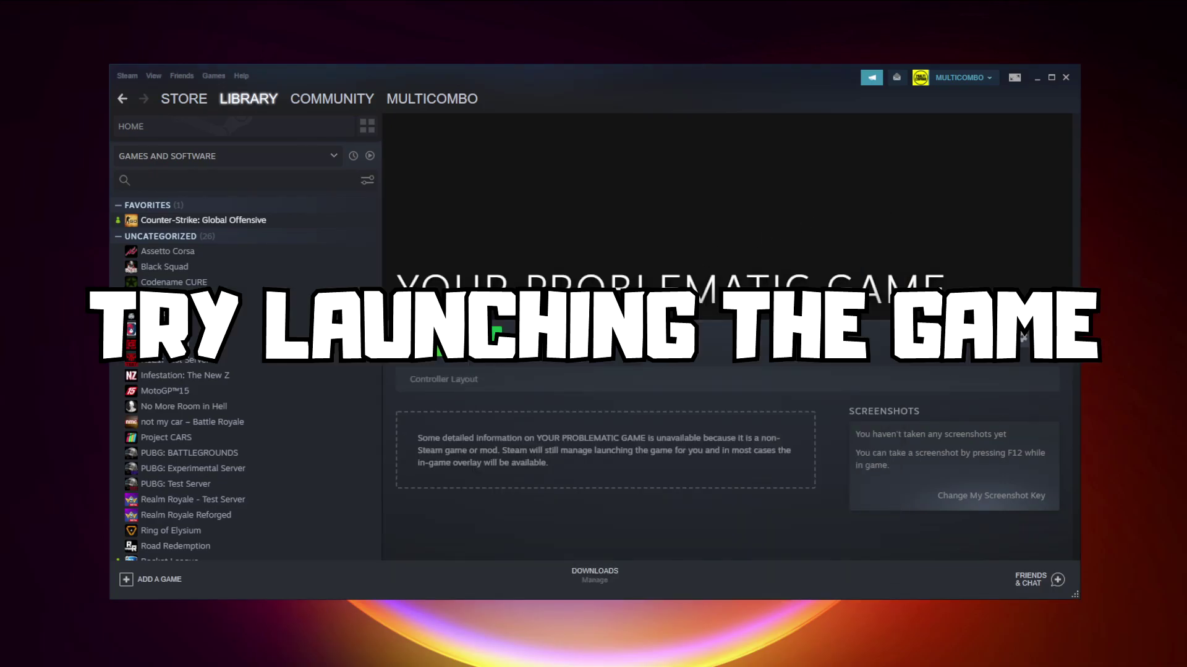